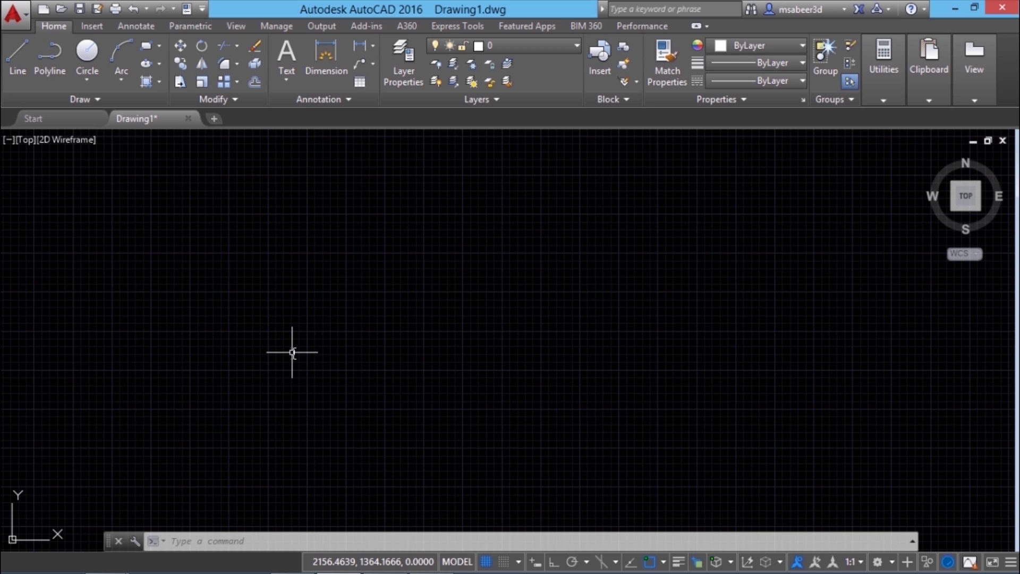
- Run POINT (PO) and place points at the lower left and left of centre
click(186, 544)
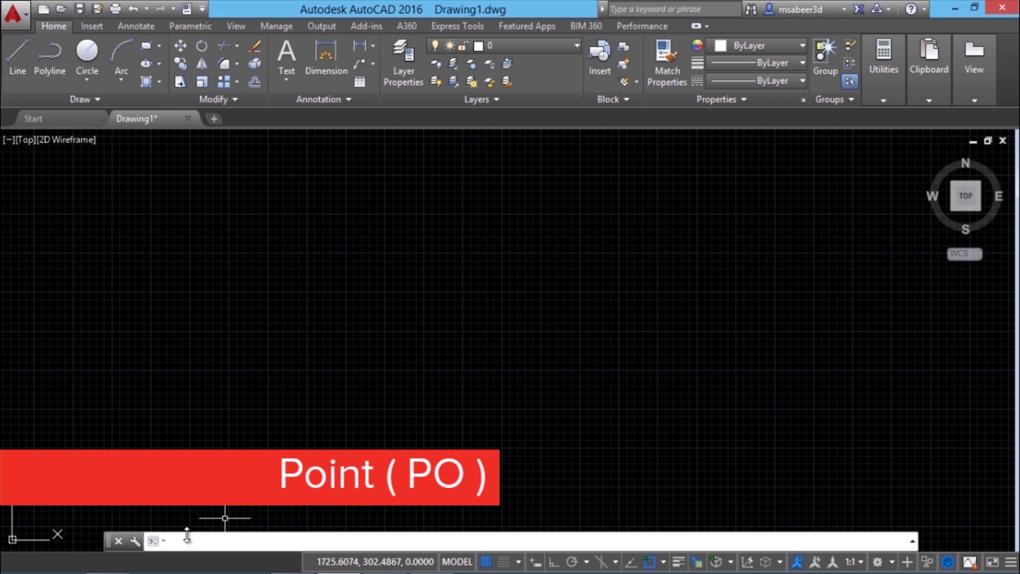
text(po)
key(Return)
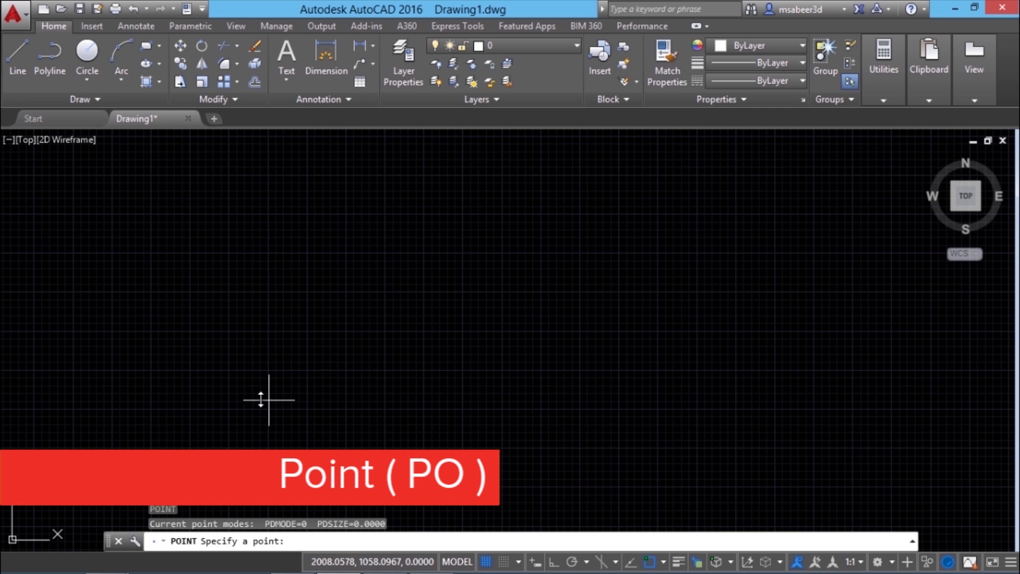
click(239, 417)
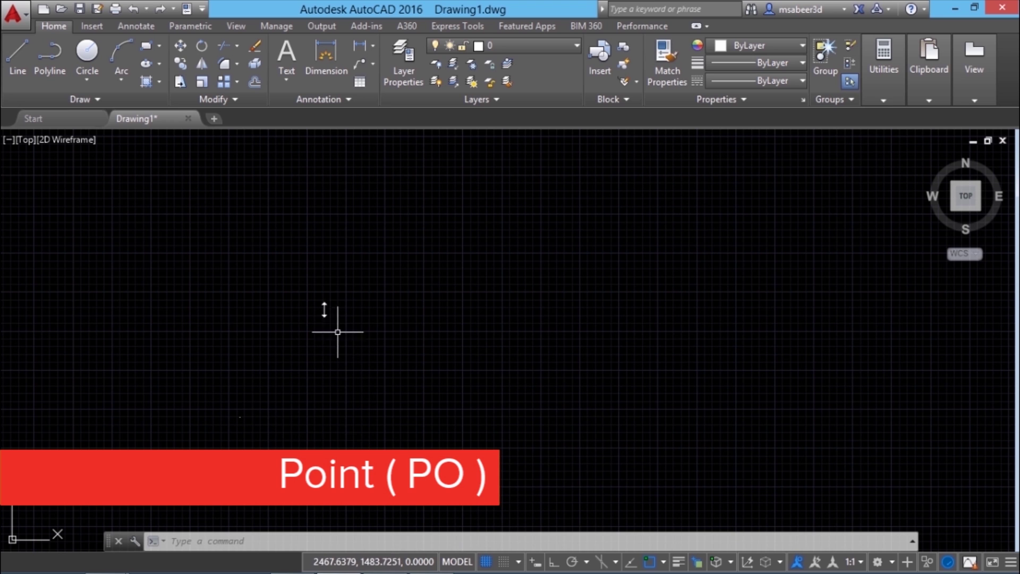
right_click(337, 255)
click(354, 264)
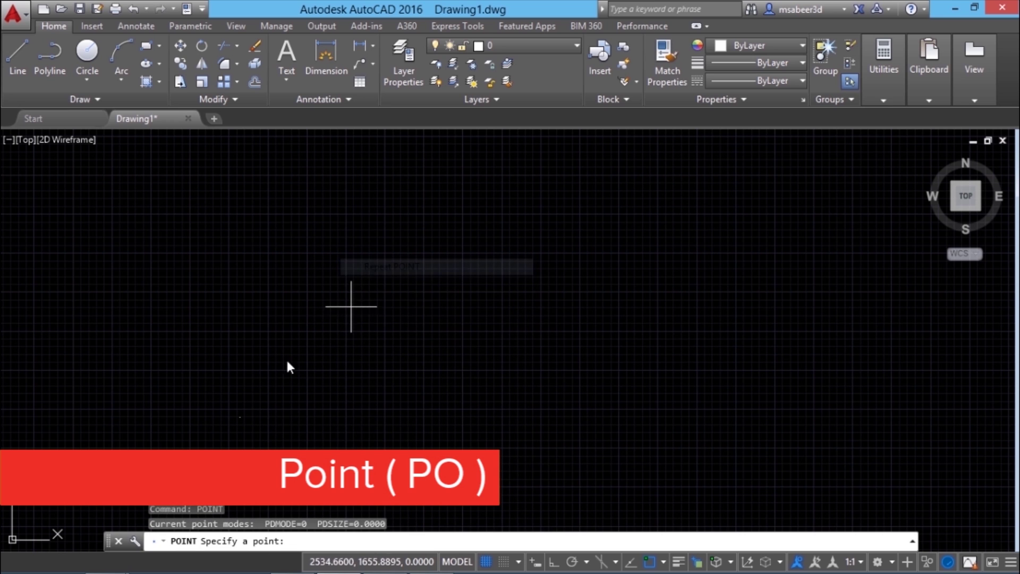
click(304, 286)
- Repeat POINT to place points near the top centre and just below the centre
right_click(441, 274)
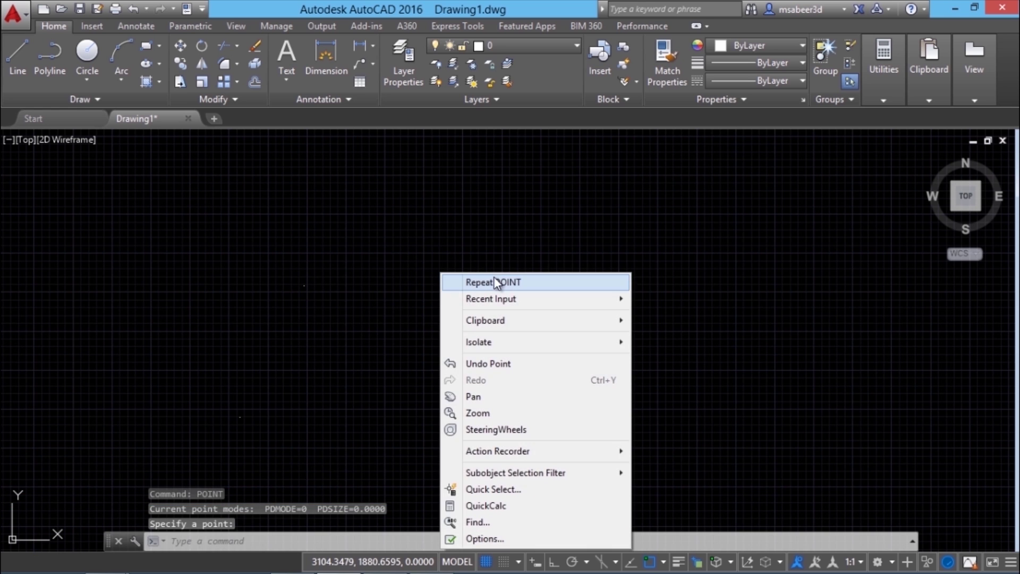
click(495, 283)
click(457, 263)
right_click(568, 384)
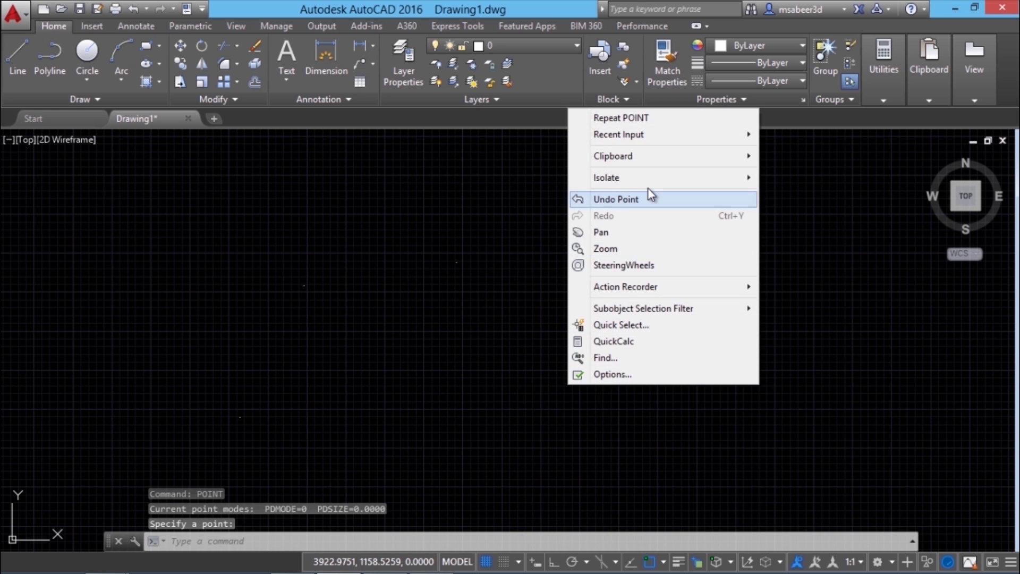
click(675, 118)
click(474, 396)
right_click(669, 246)
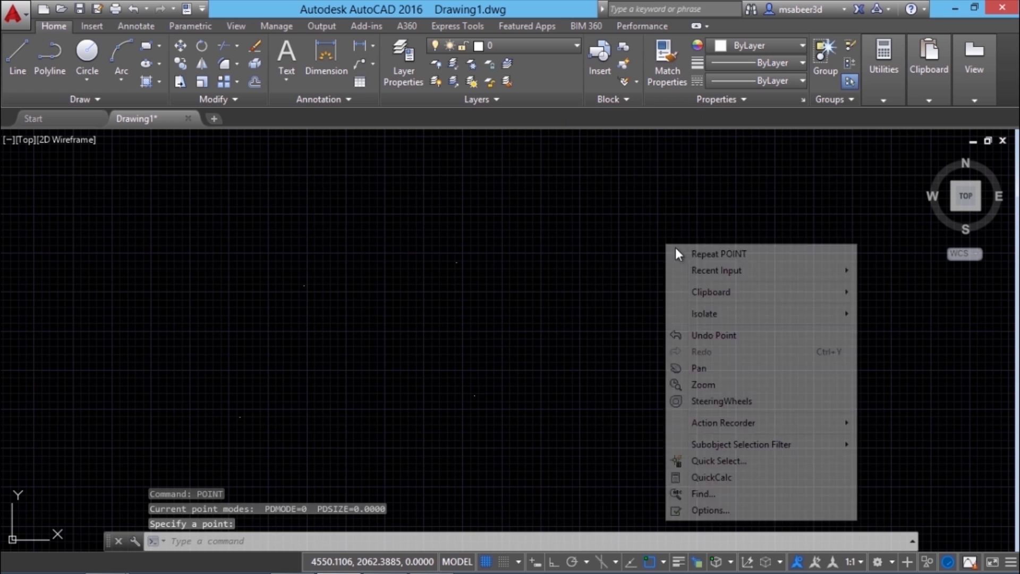
click(679, 254)
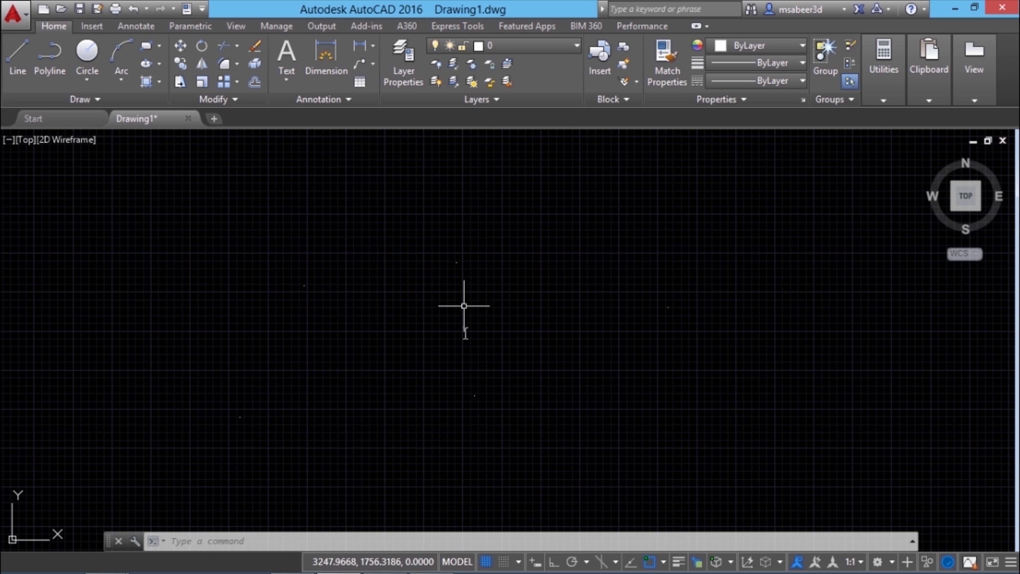
- Turn the grid off and set the point style to X with DDPTYPE
click(487, 562)
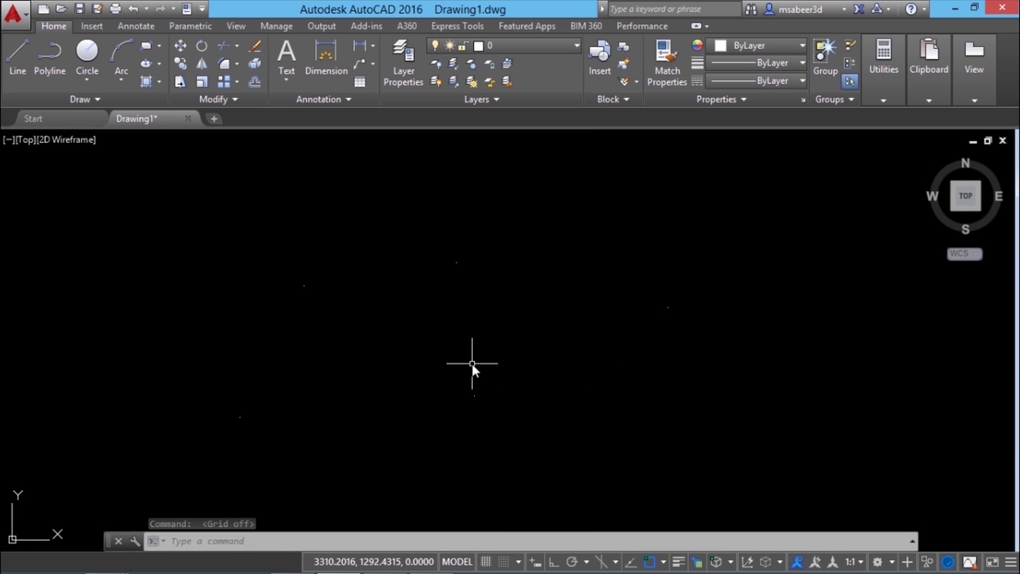
click(182, 541)
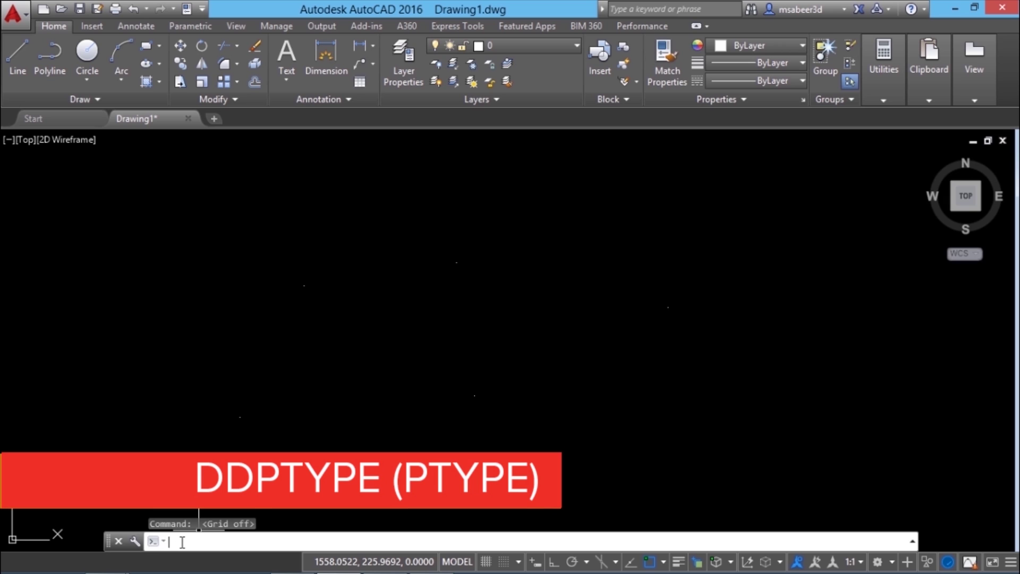
key(Escape)
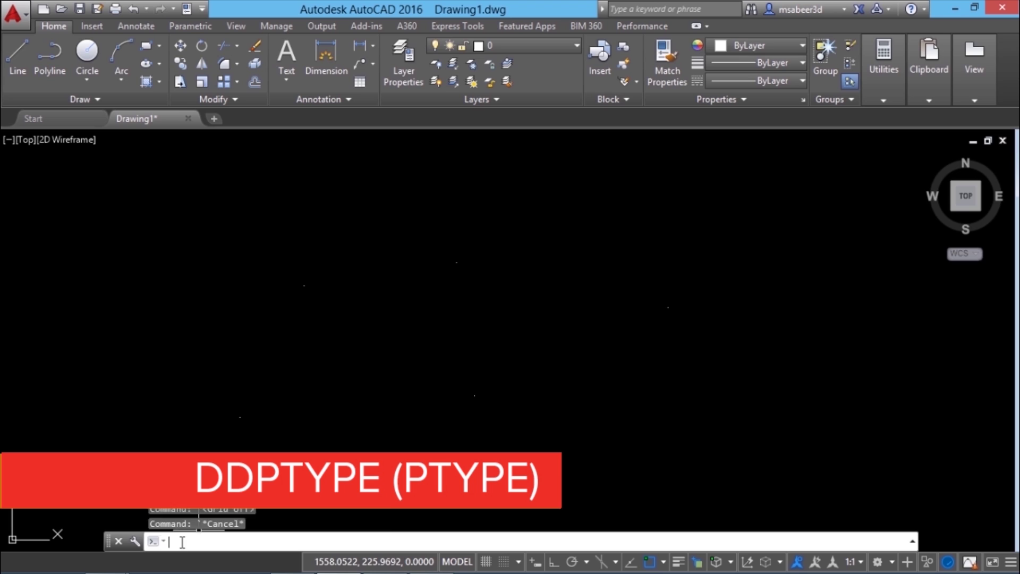
text(ddptype)
key(Return)
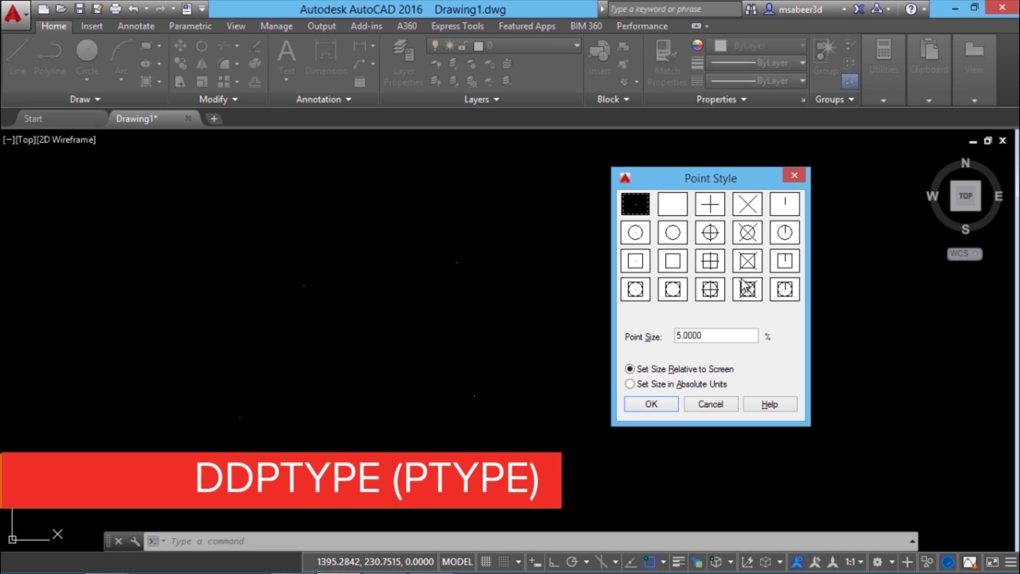
click(753, 213)
click(656, 403)
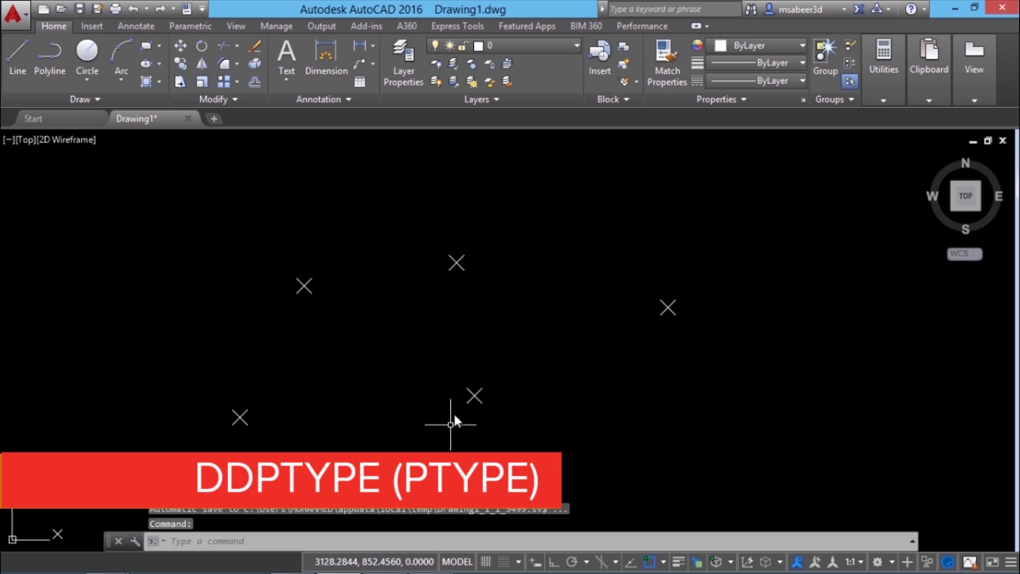
- Change the point style to the circle-with-X marker via PTYPE
text(PTYPE)
key(Return)
click(748, 233)
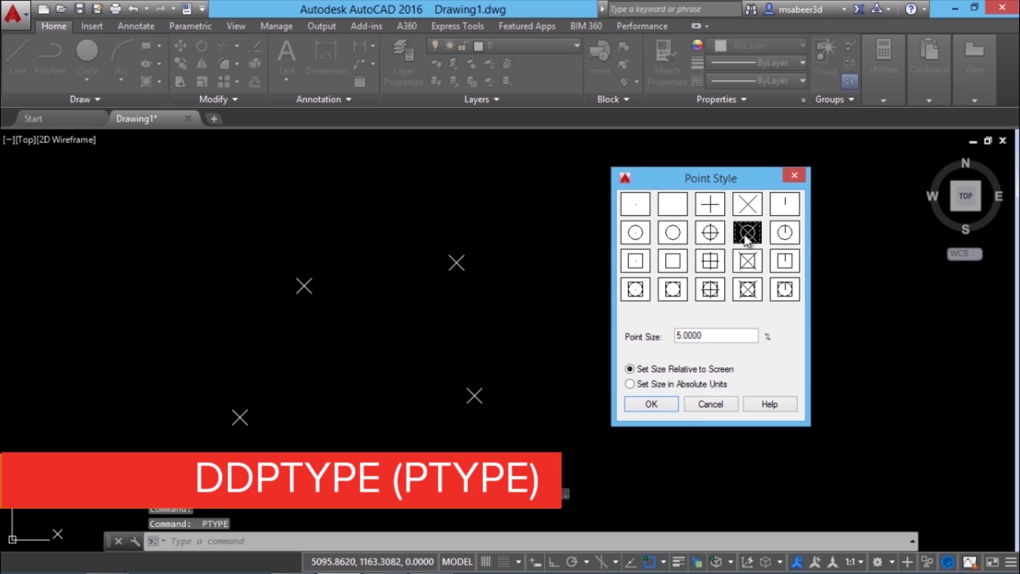
click(659, 409)
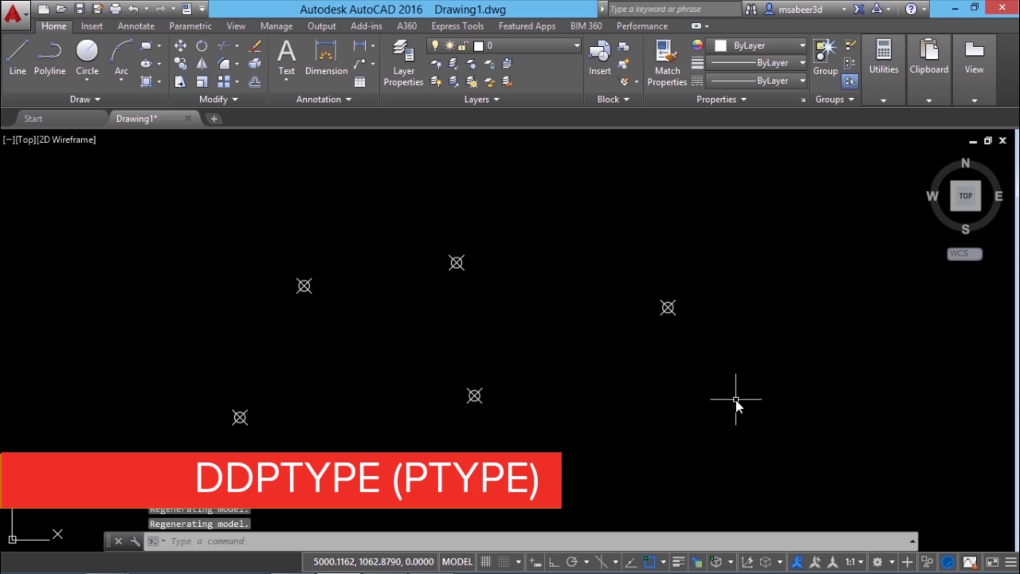
- Try a 10% point size, then keep 5% and close Point Style
key(Return)
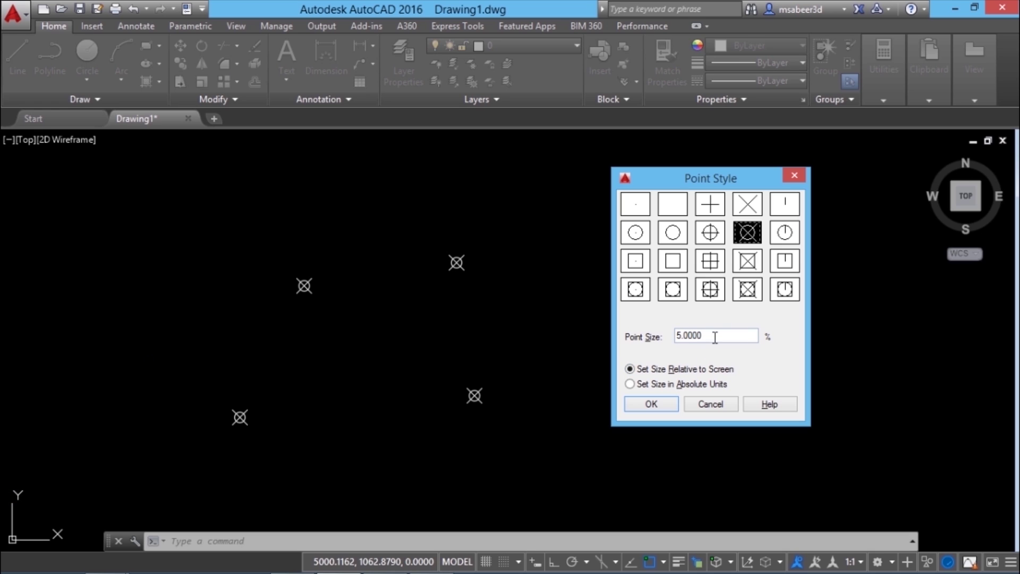
drag(715, 335, 599, 340)
text(10)
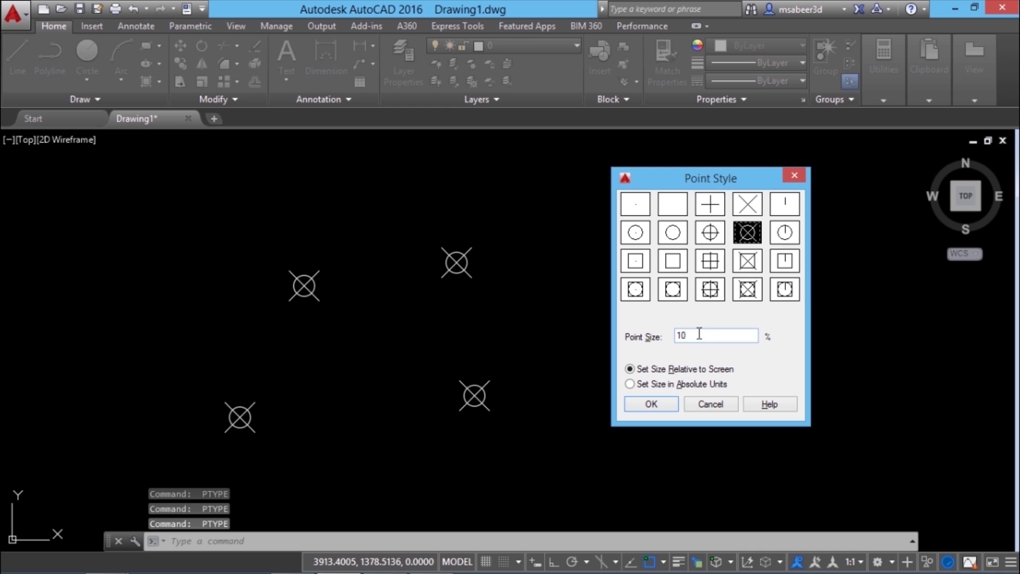
key(Return)
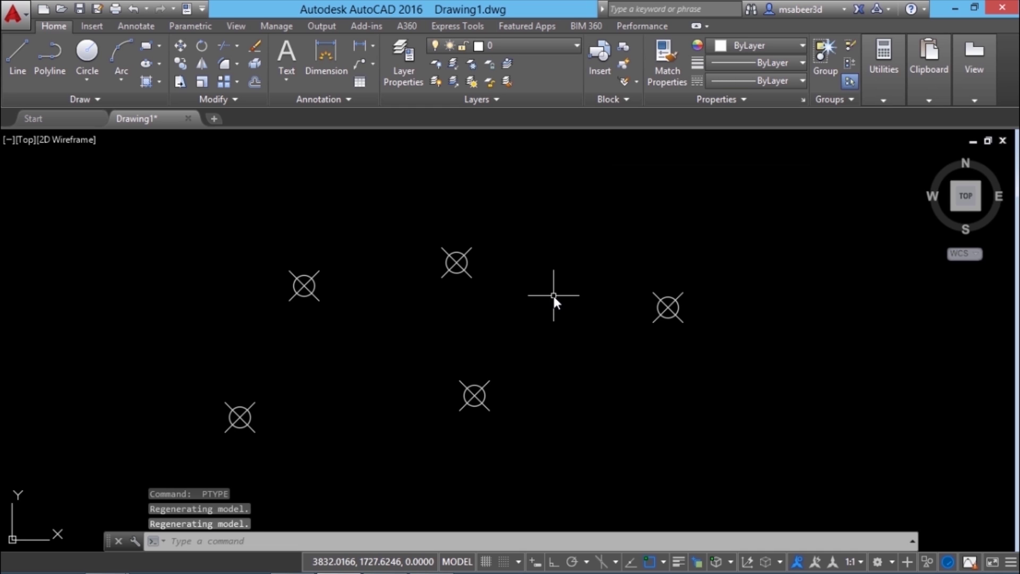
key(Return)
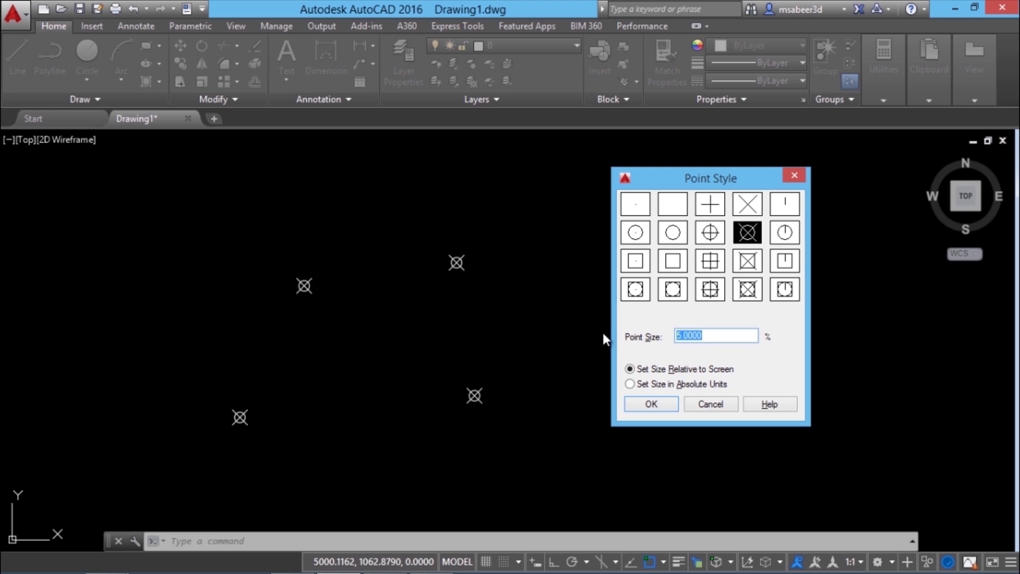
key(Return)
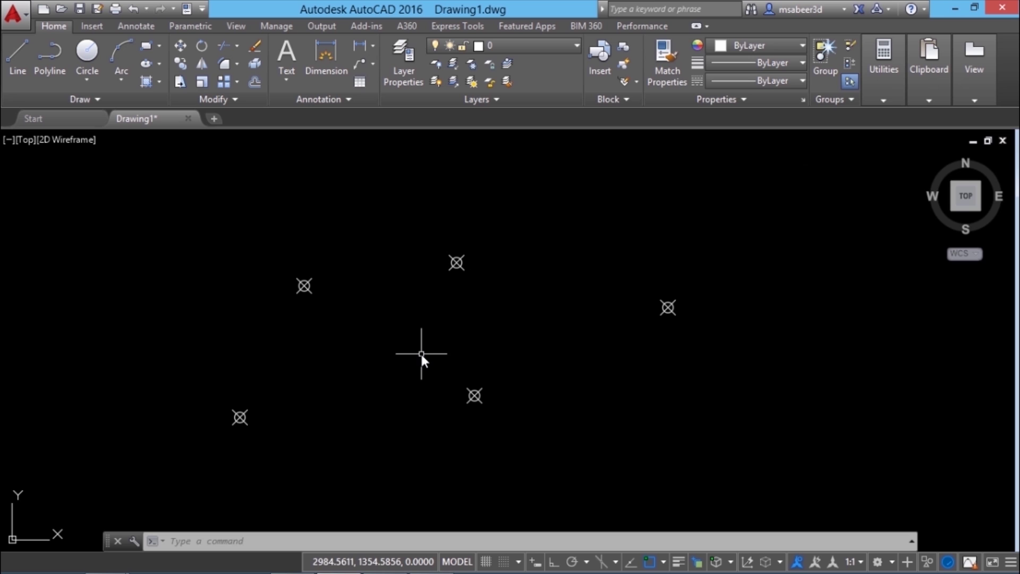
- Window-select the five points and erase them
click(122, 200)
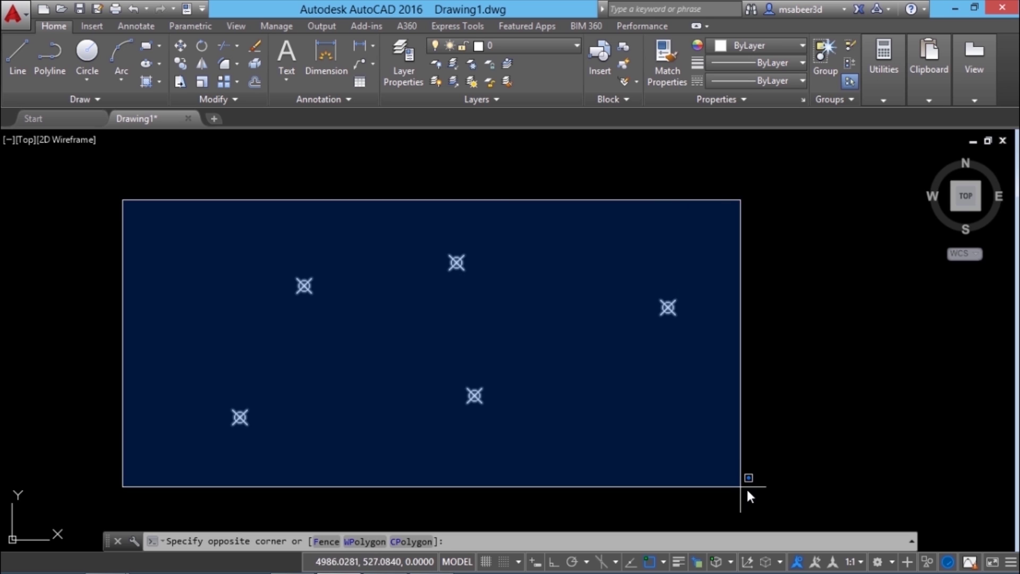
click(696, 456)
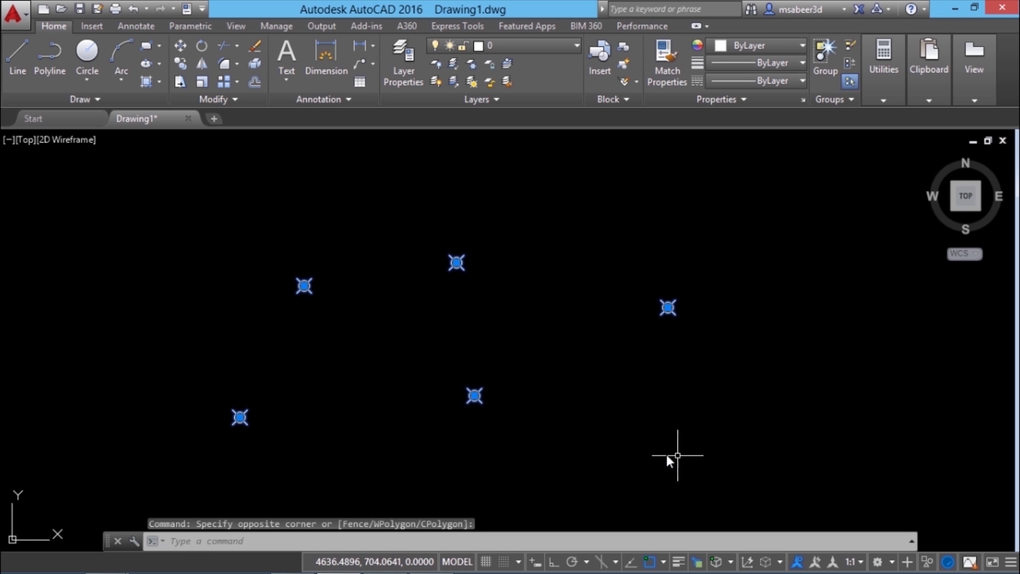
click(256, 47)
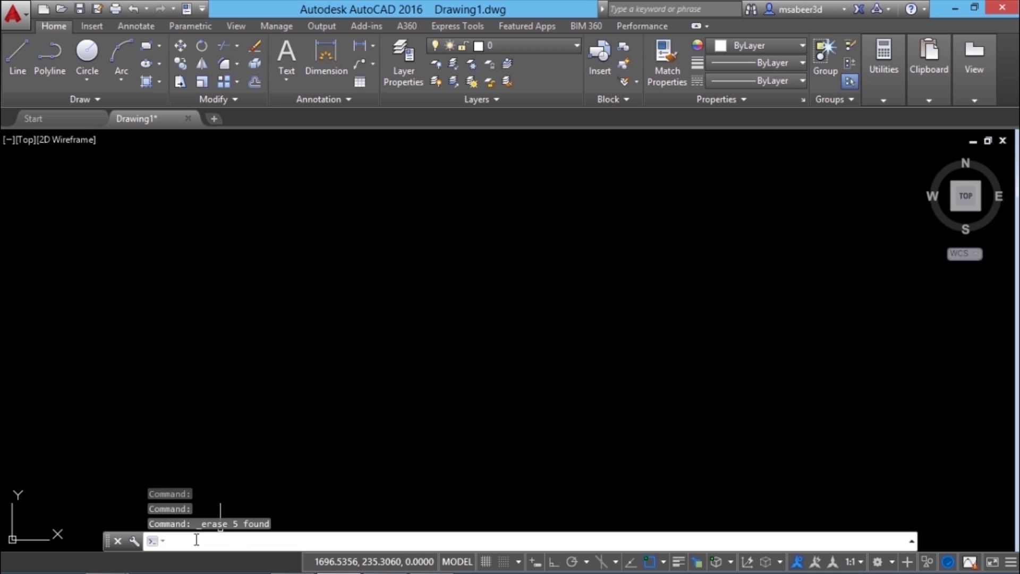
- Set the drawing limits from 0,0 to 120,60
text(LIMITS)
key(Return)
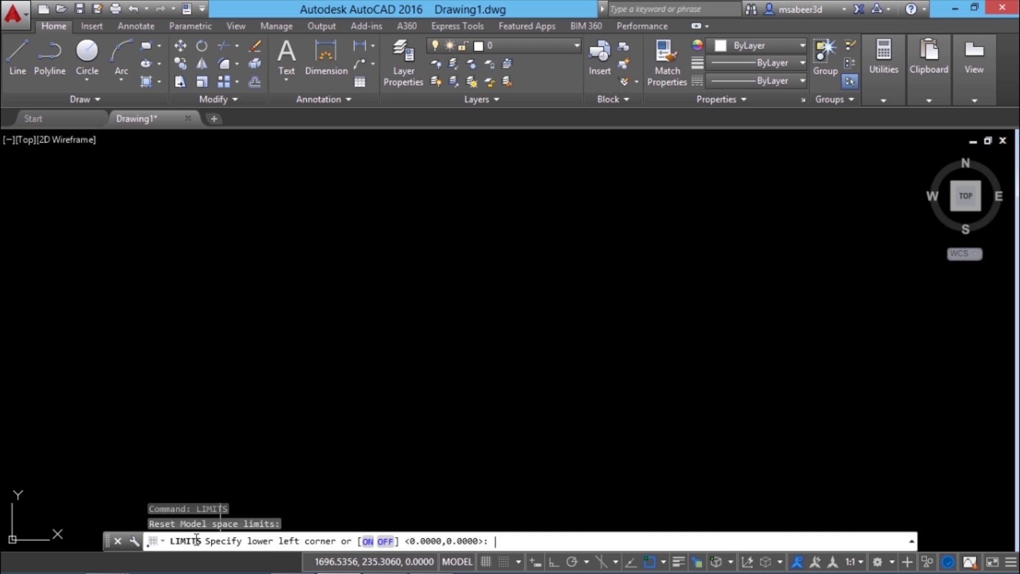
text(0,0)
key(Return)
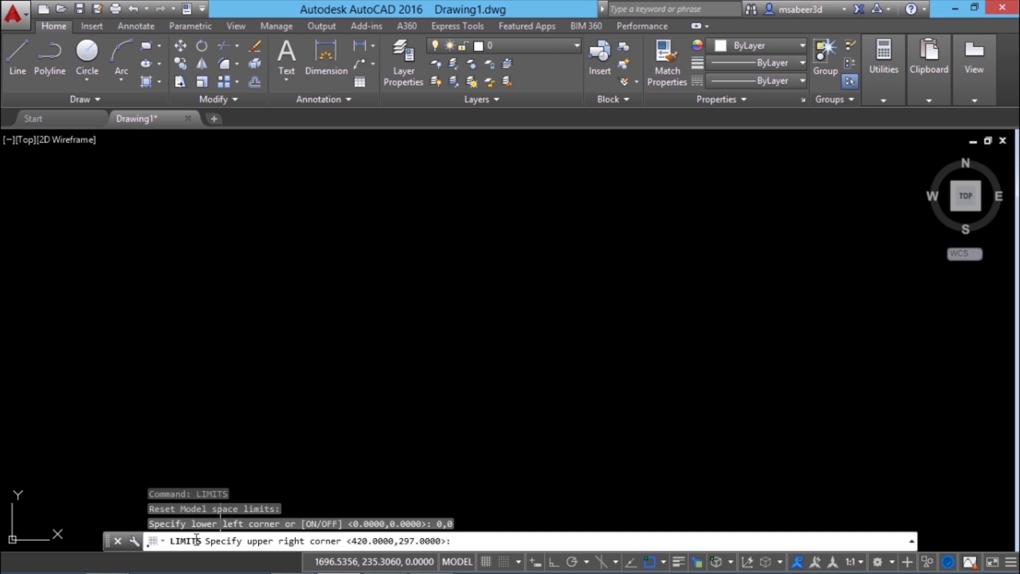
text(120,60)
key(Return)
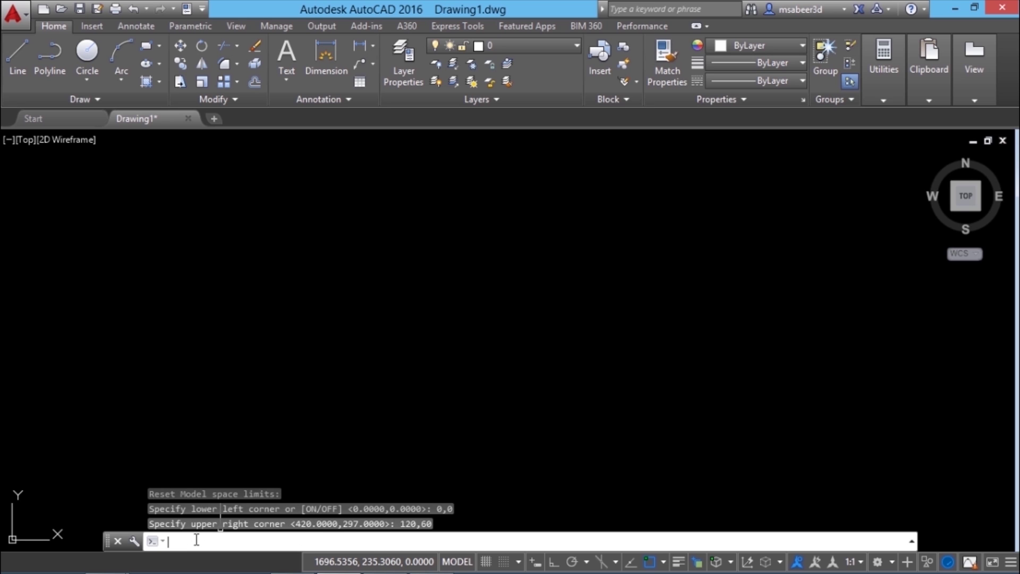
- Zoom to All and pan the empty drawing
text(z)
key(Return)
text(a)
key(Return)
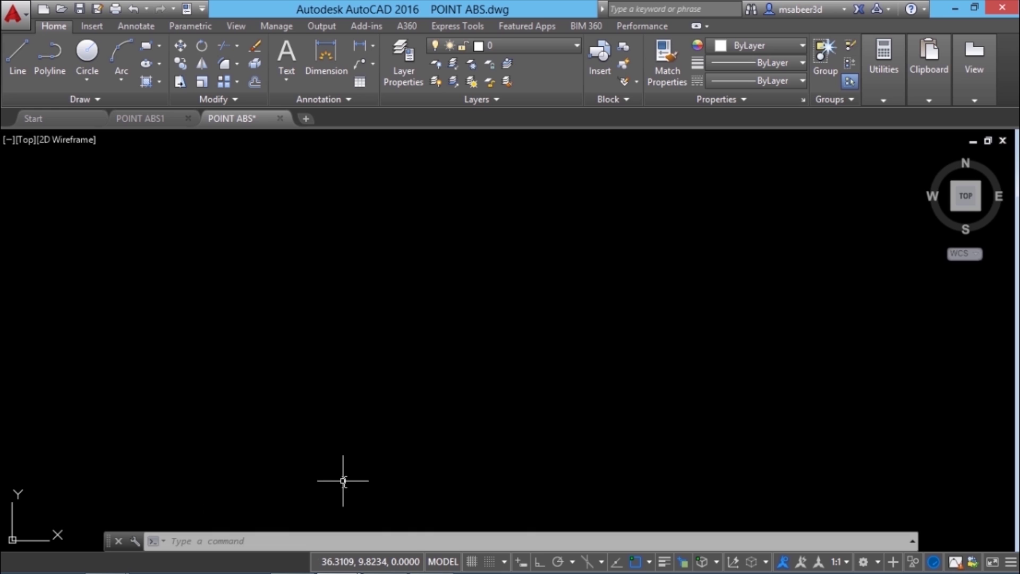
middle_drag(319, 482, 408, 419)
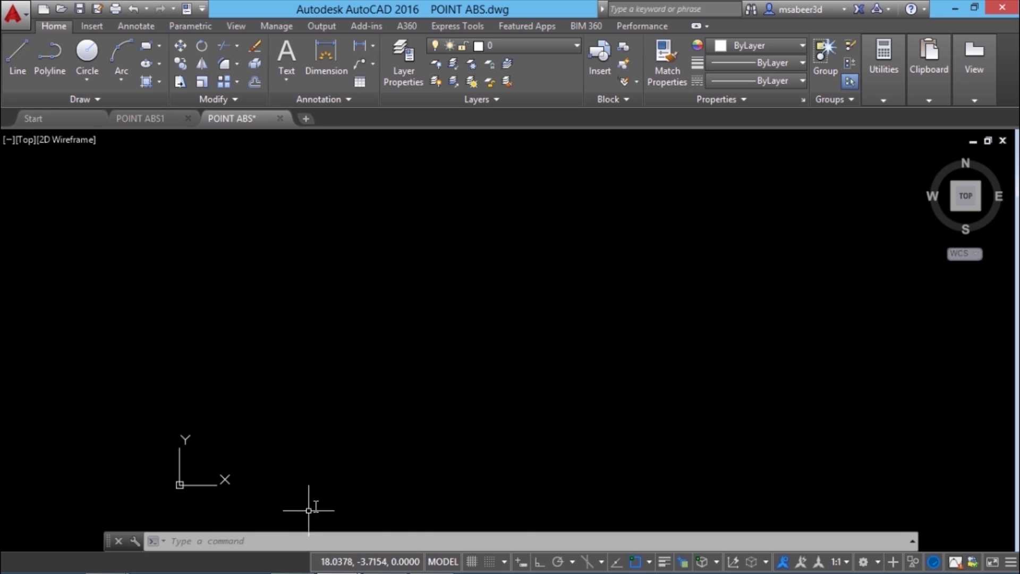
- Place a point at absolute coordinate 50,25, then switch drawing tabs with Ctrl+Tab
click(239, 541)
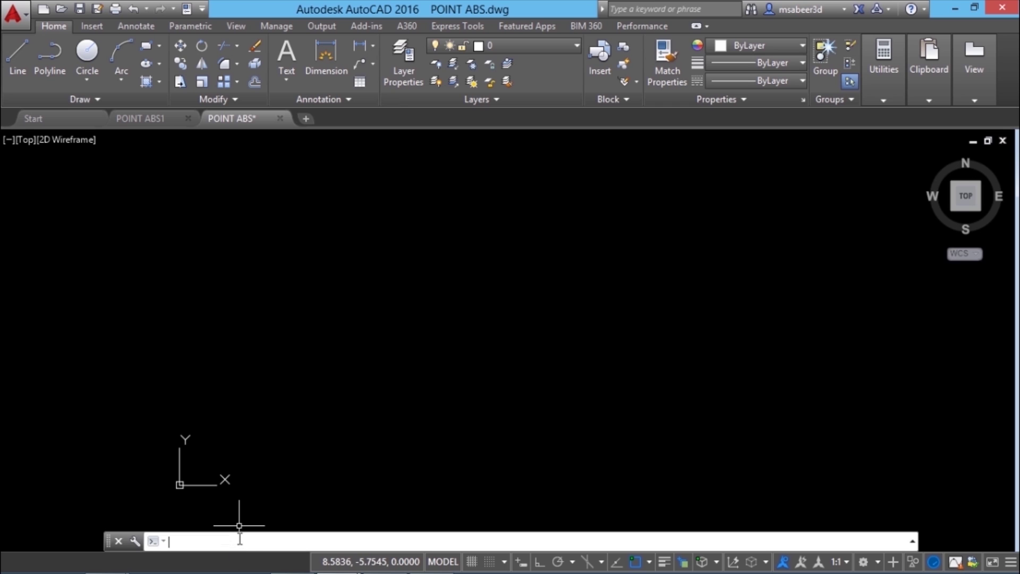
text(po)
key(Return)
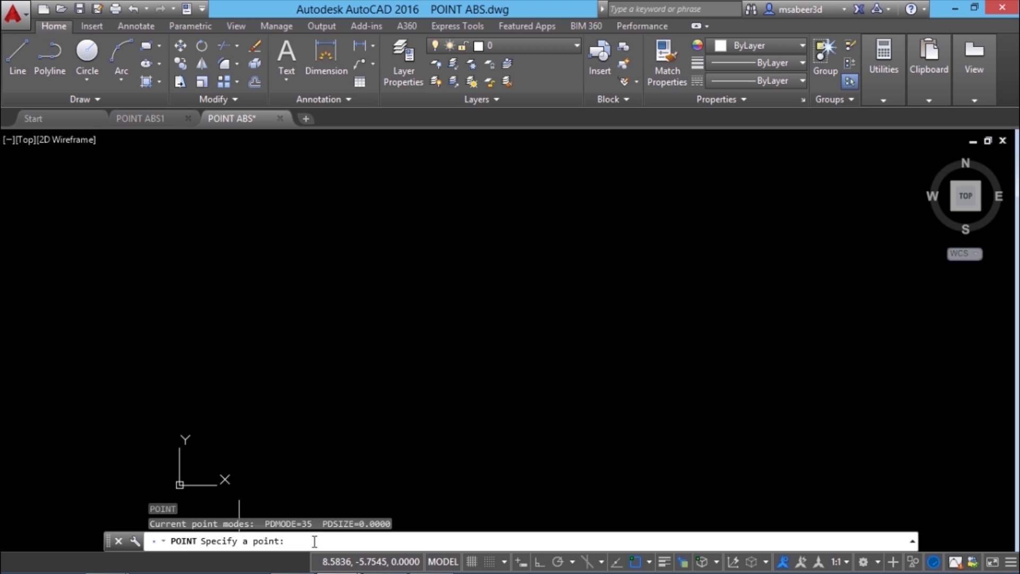
text(50,25)
key(Return)
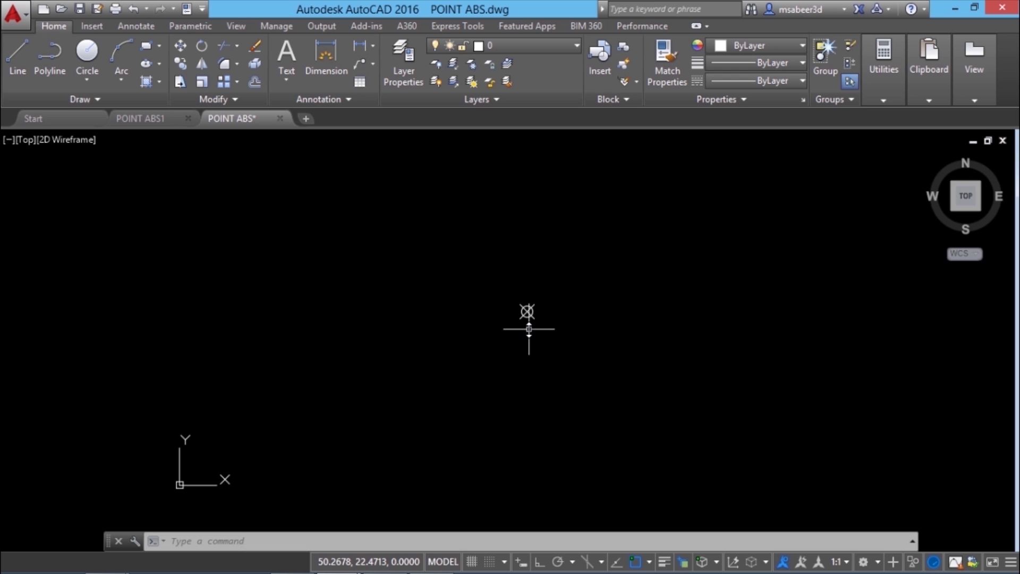
key(ctrl+Tab)
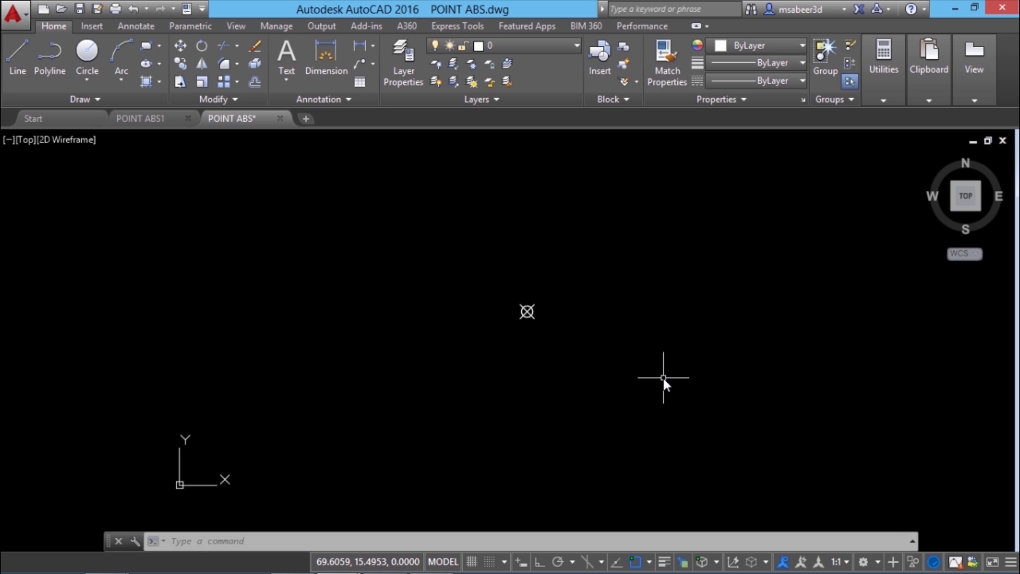
key(Return)
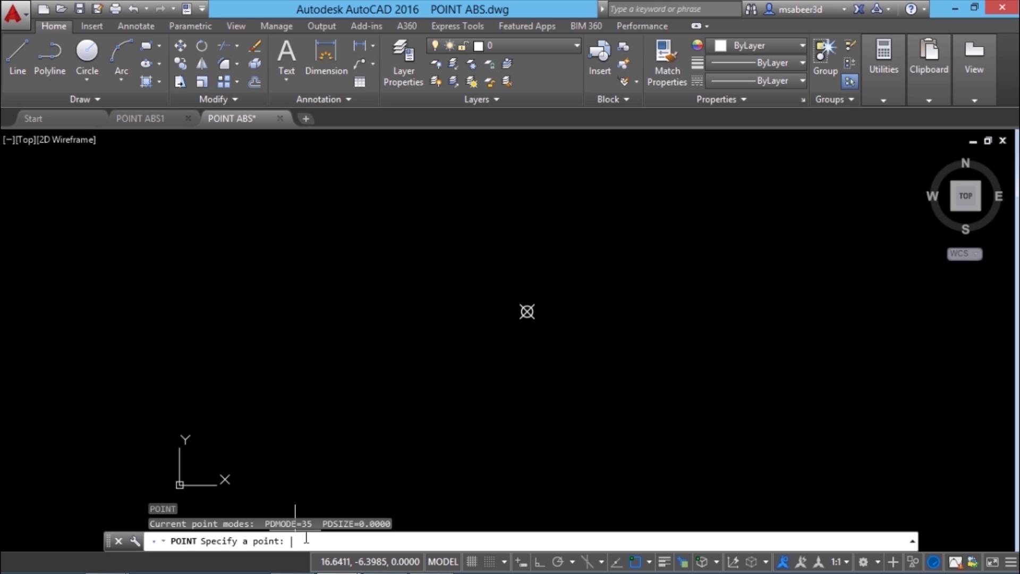
text(@)
text(30,20)
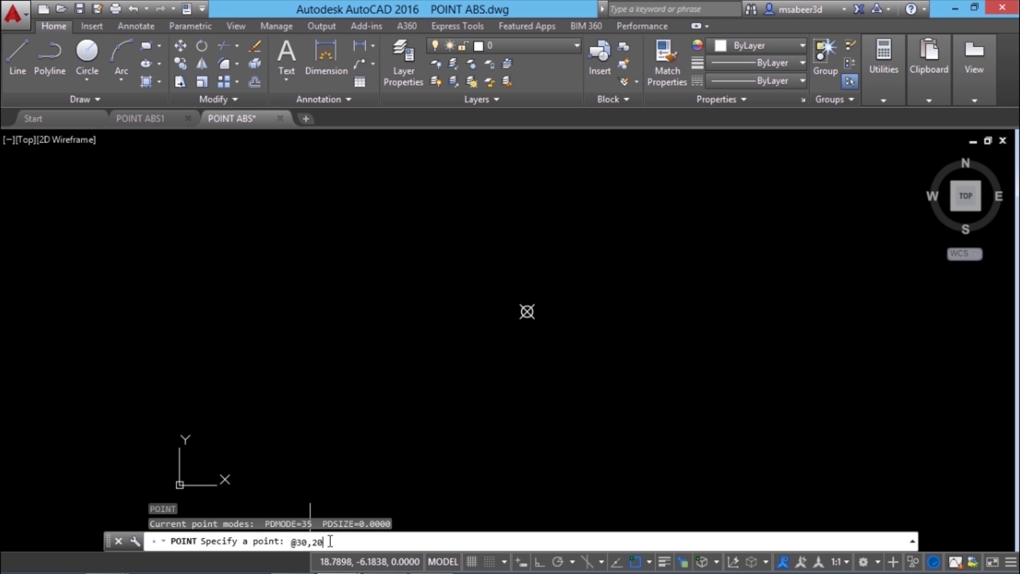
key(Return)
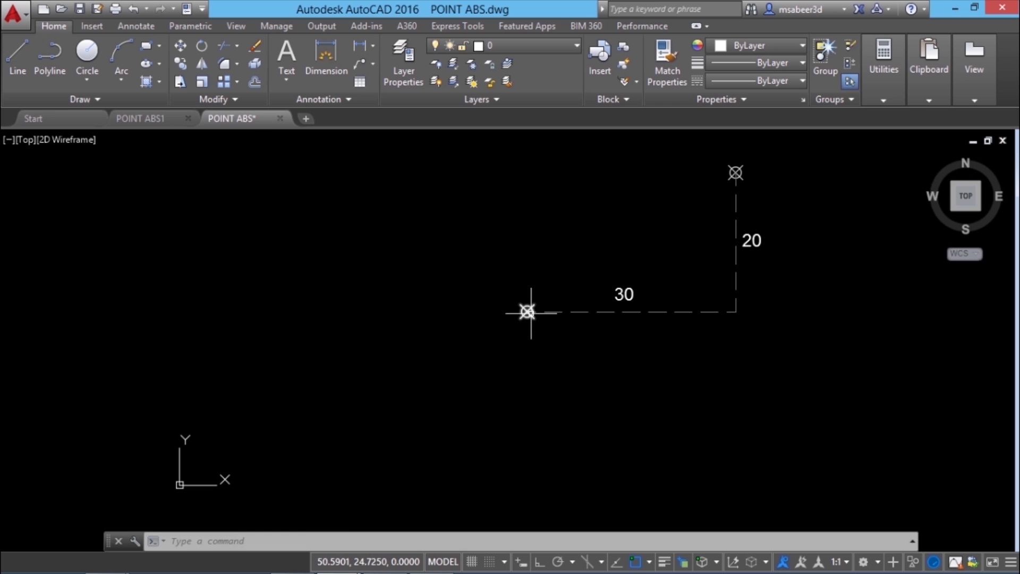
mouse_move(527, 312)
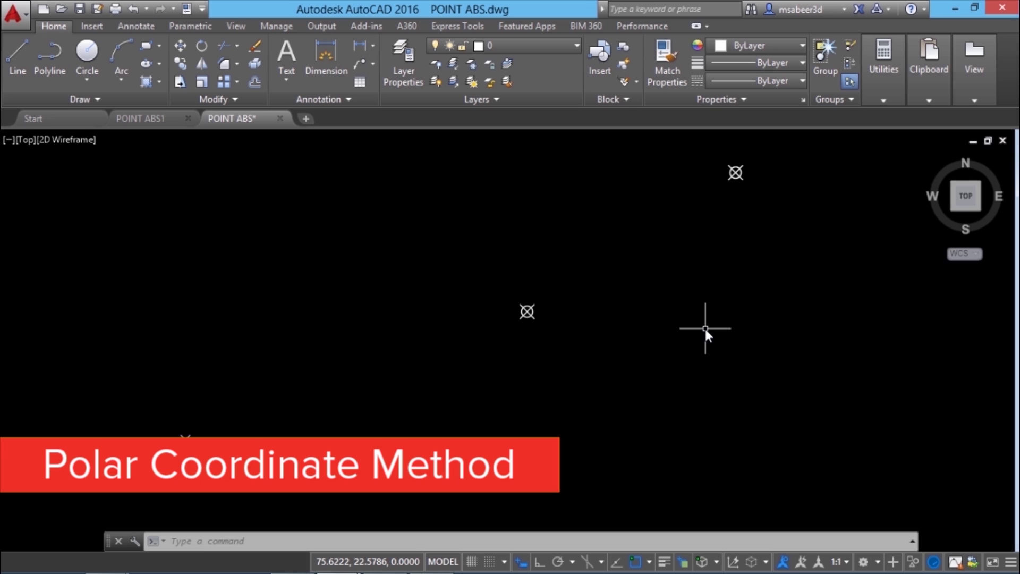
- Pan to the points and regenerate the display with RE
scroll(706, 328, down, 2)
mouse_move(707, 324)
middle_down()
mouse_move(643, 321)
mouse_move(502, 362)
middle_up()
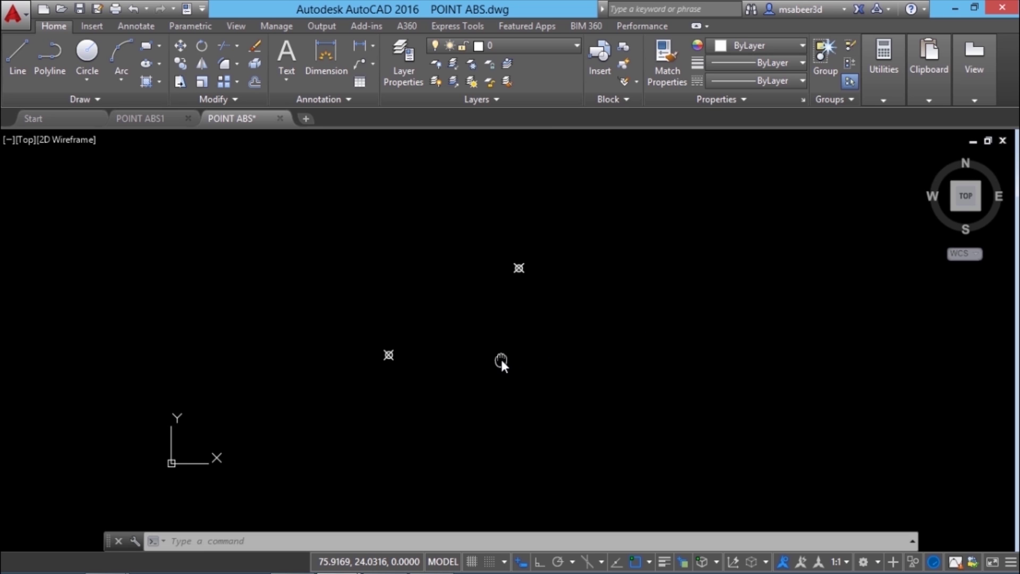
click(202, 538)
text(re)
key(Return)
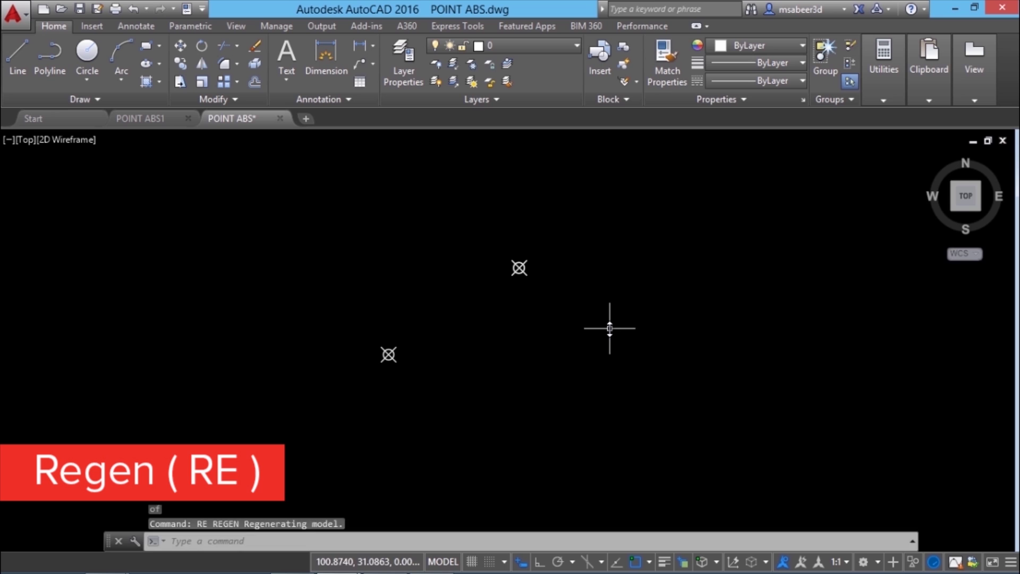
click(248, 541)
text(po)
key(Return)
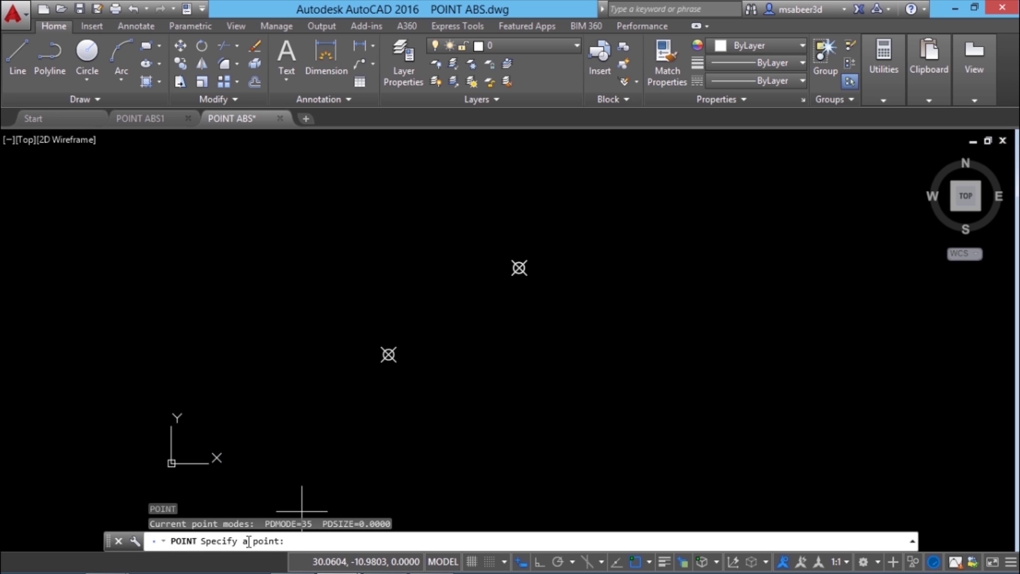
text(@)
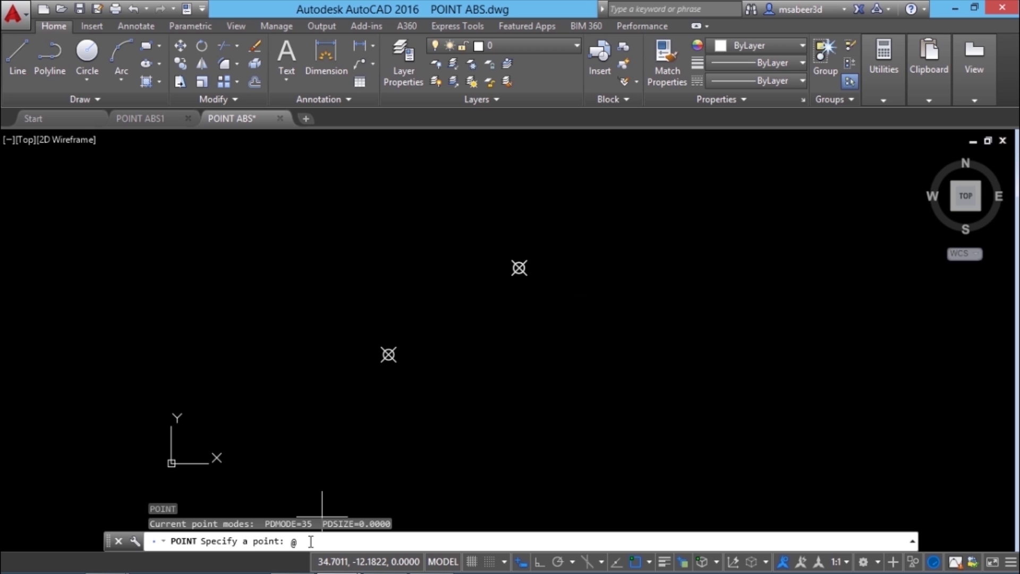
text(45<)
text(30)
key(Return)
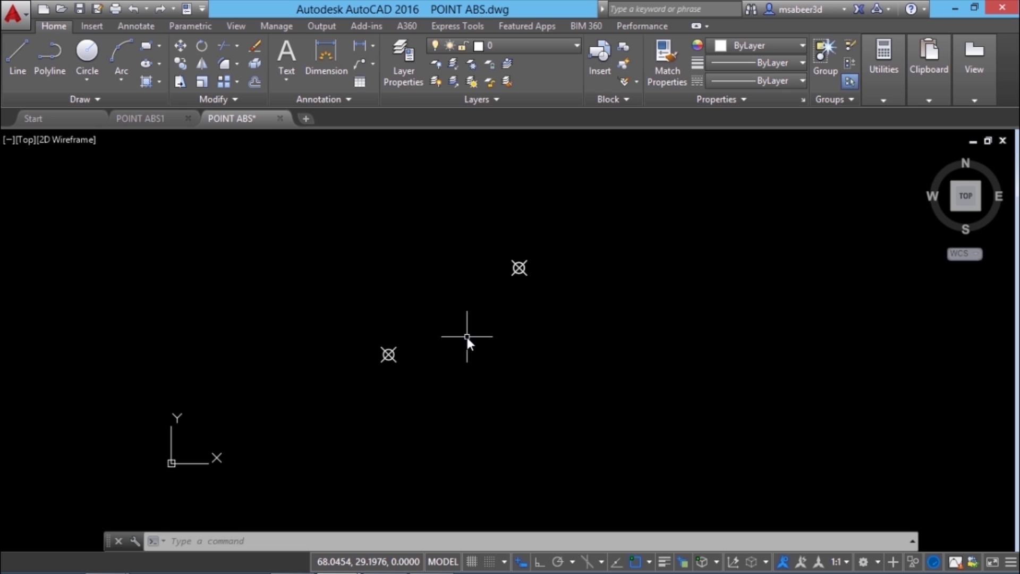
scroll(467, 335, down, 2)
middle_drag(492, 323, 471, 336)
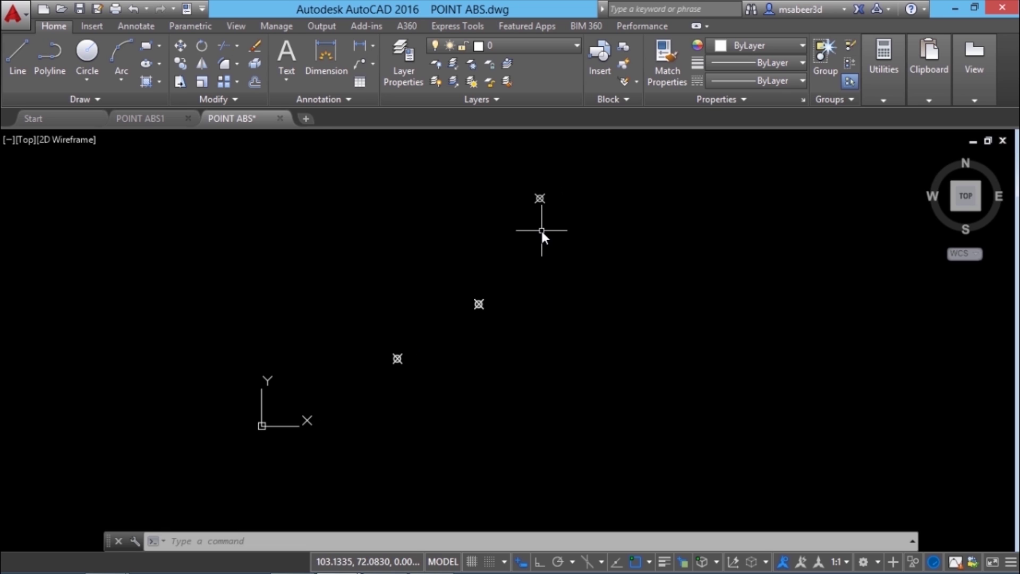
scroll(541, 229, up, 2)
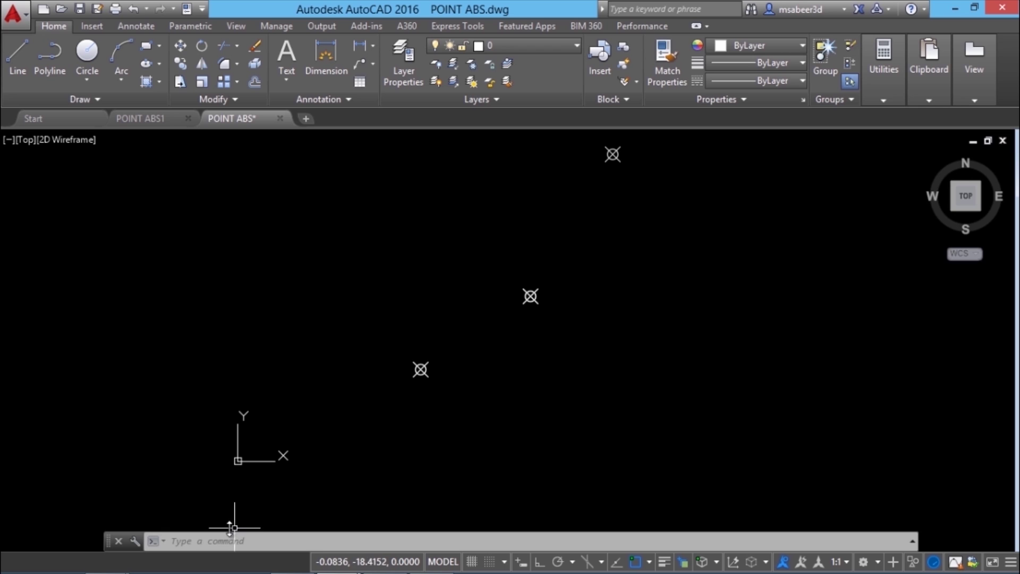
- Place the fourth point at polar coordinate 30<45 from the origin
key(Return)
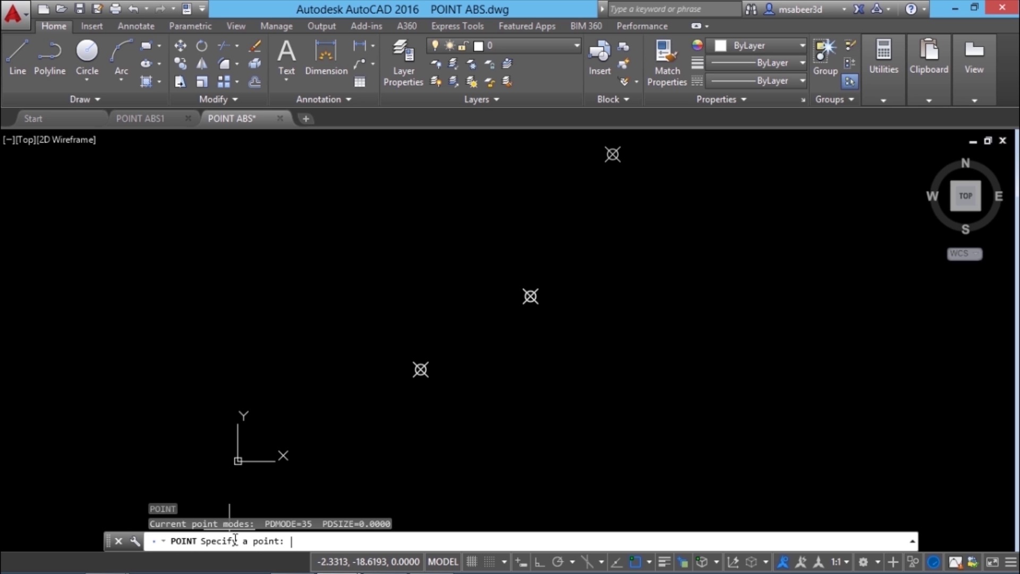
text(30<45)
key(Return)
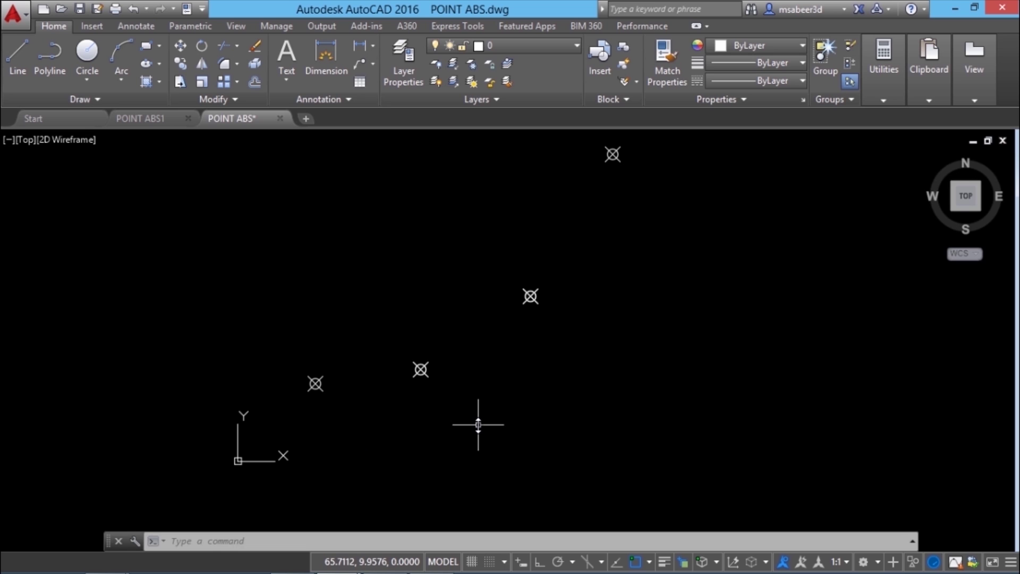
- Start Line and enable Node object snapping from the Object Snap list
click(26, 65)
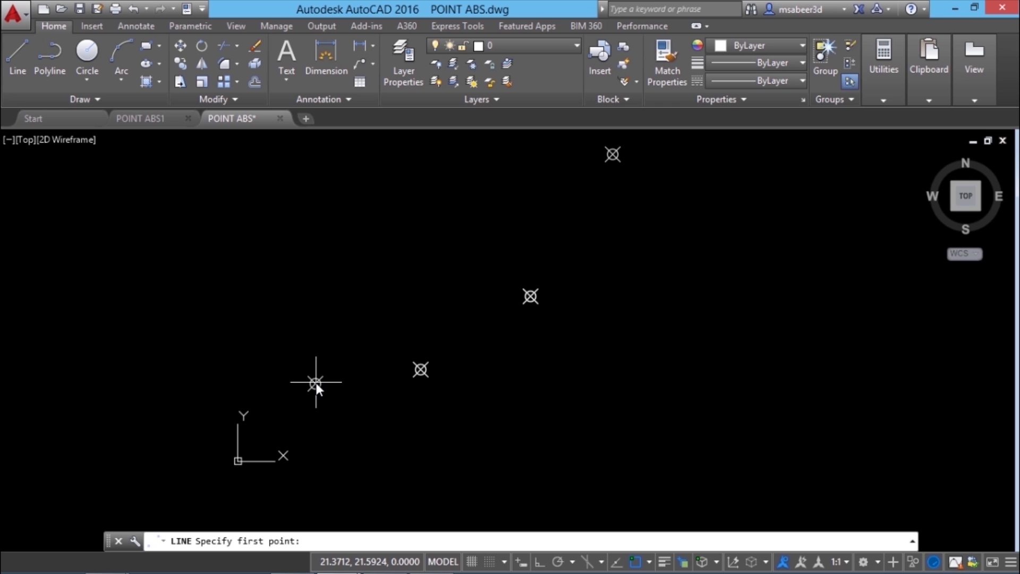
click(650, 562)
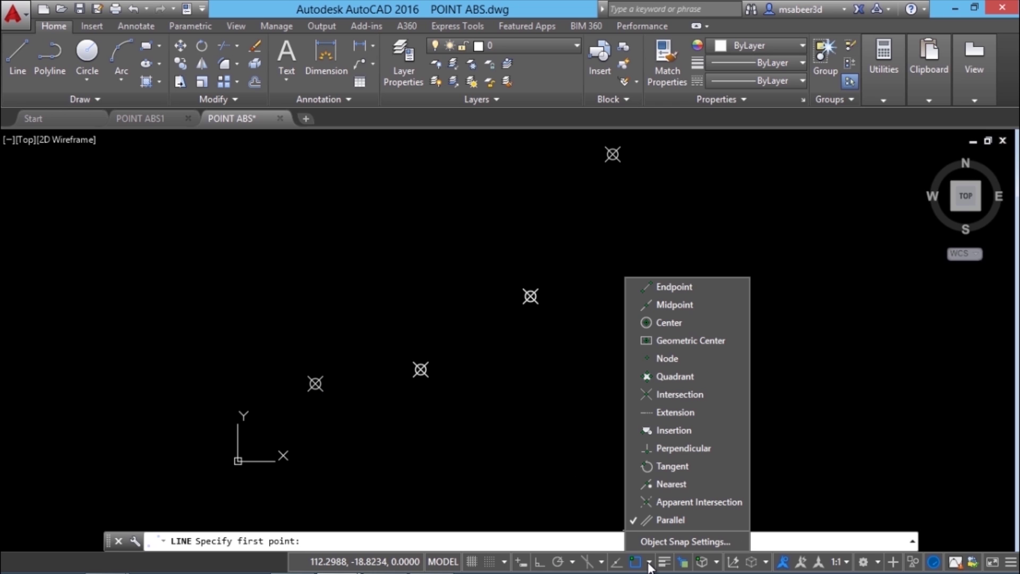
click(669, 359)
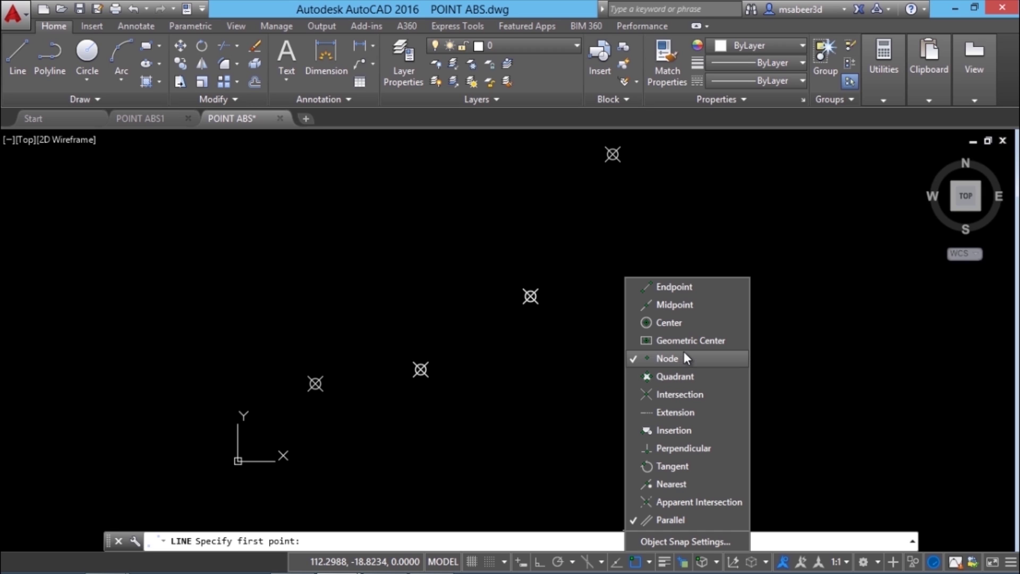
click(359, 463)
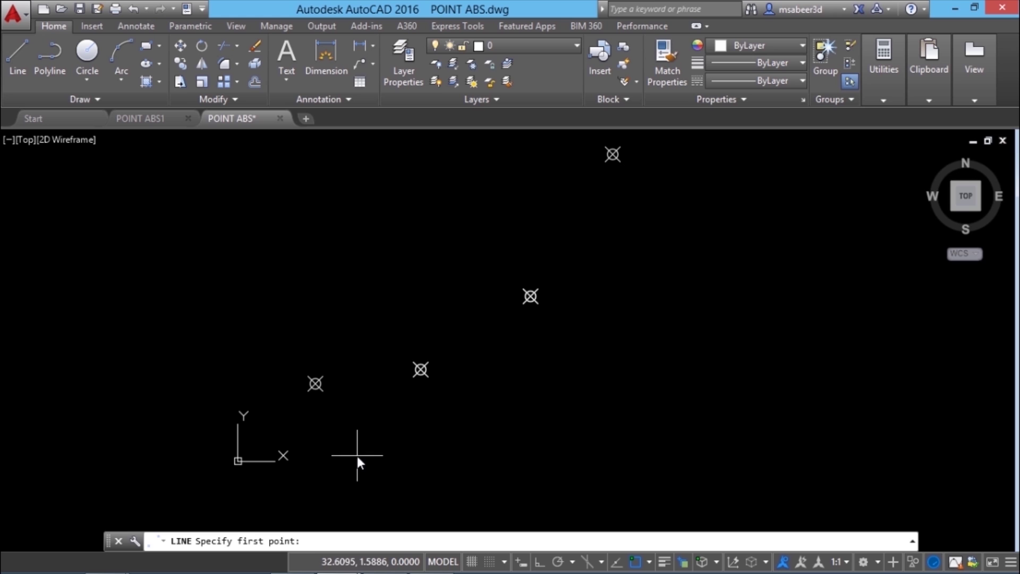
- Draw three connected line segments through the four point nodes, lower left to top
click(319, 388)
click(420, 372)
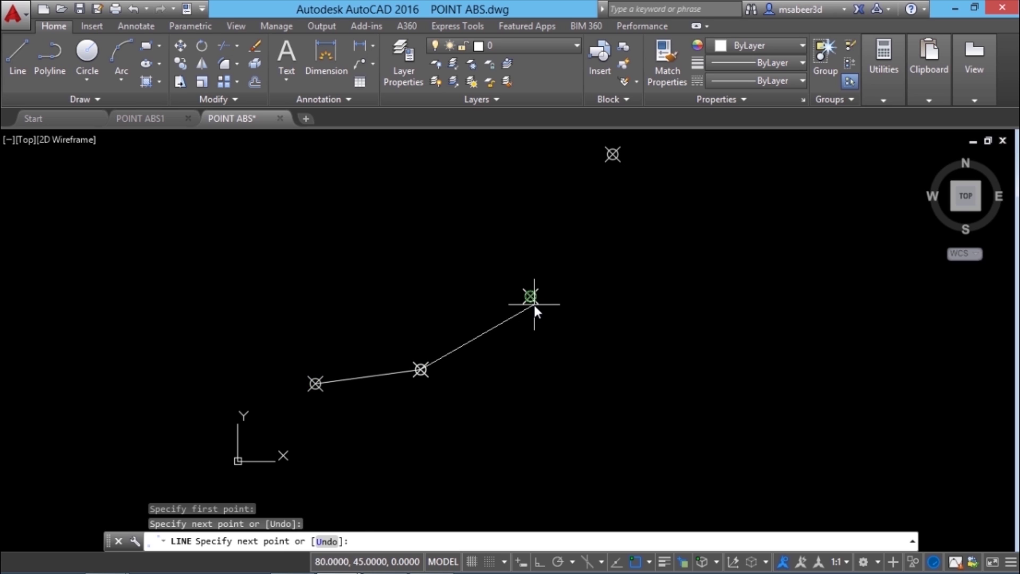
click(534, 305)
click(611, 156)
key(Return)
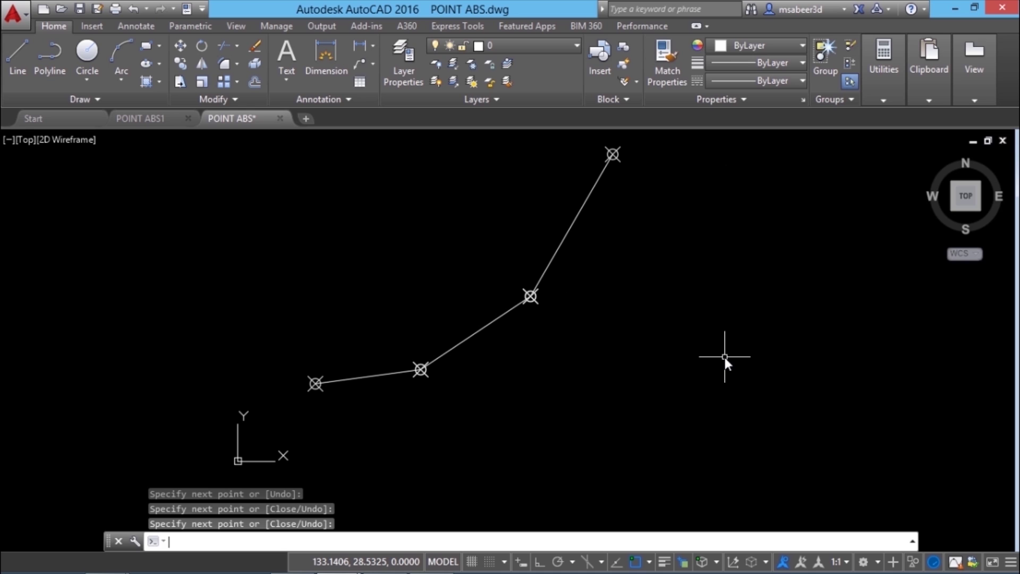